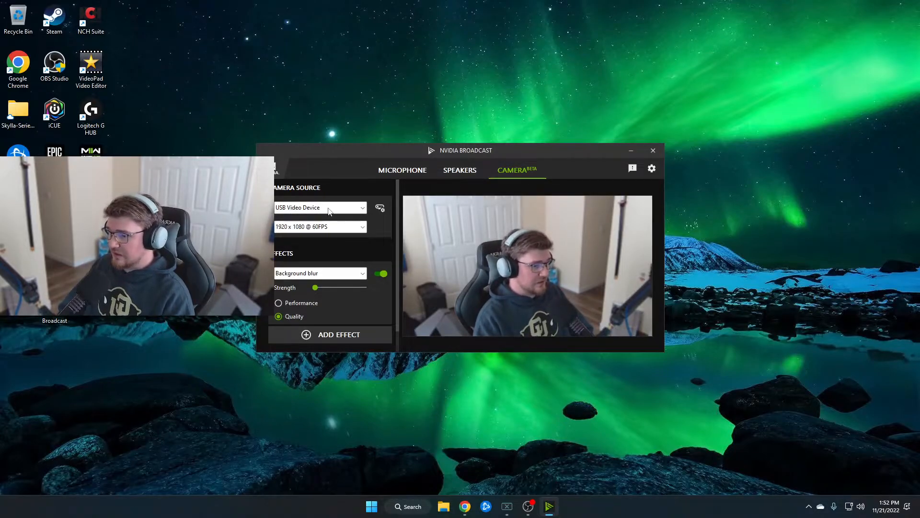
Set the camera source's resolution to 1920 x 1080 @ 60FPS.
click(363, 226)
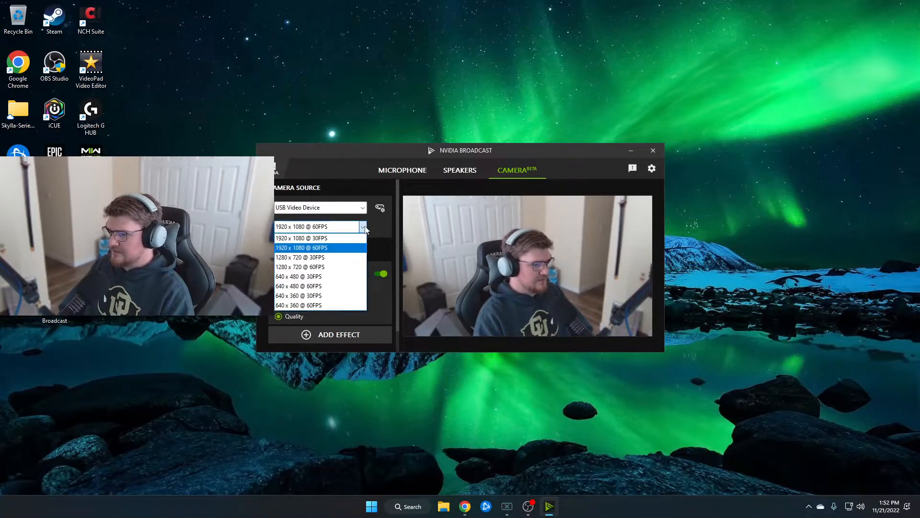
click(358, 245)
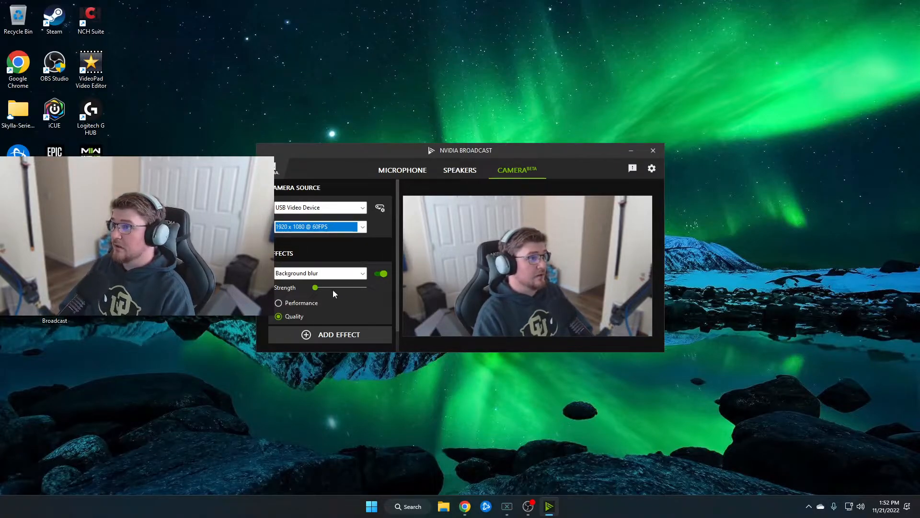
Test the Background blur effect by adjusting its strength and toggling it off and on again.
drag(316, 288, 366, 287)
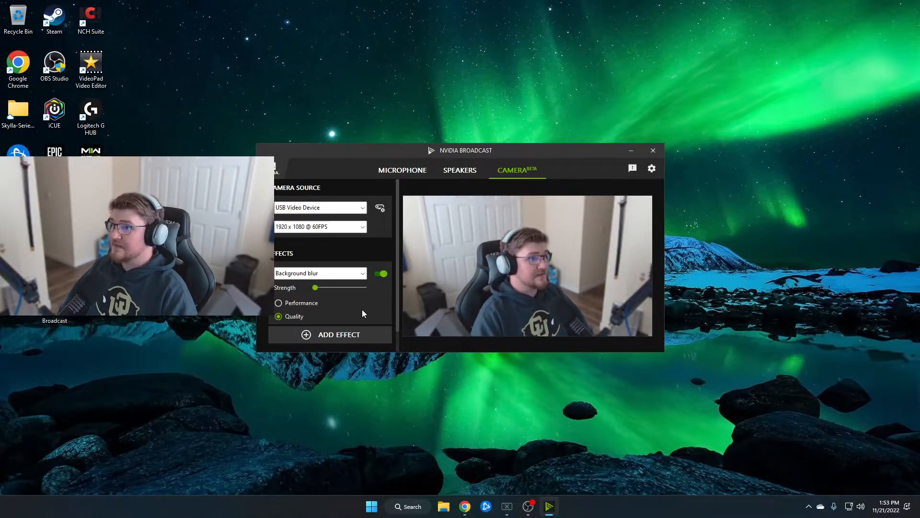
click(381, 274)
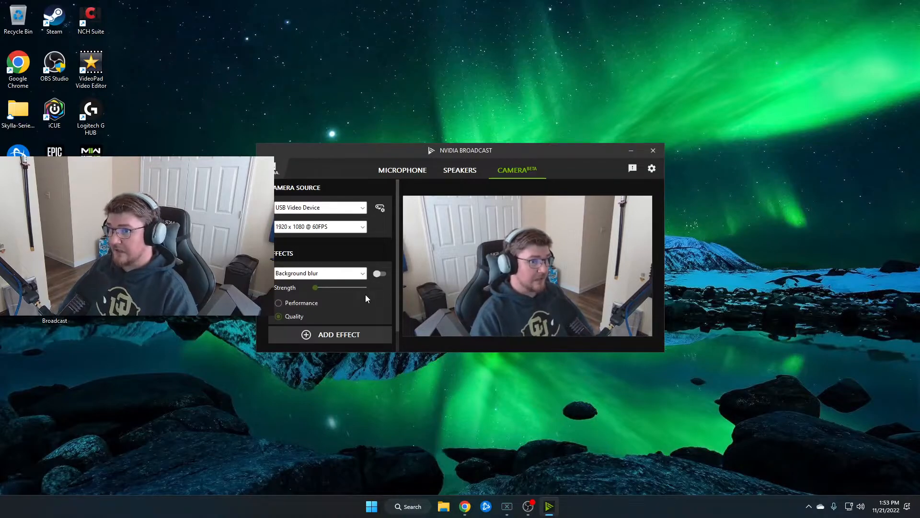
click(381, 275)
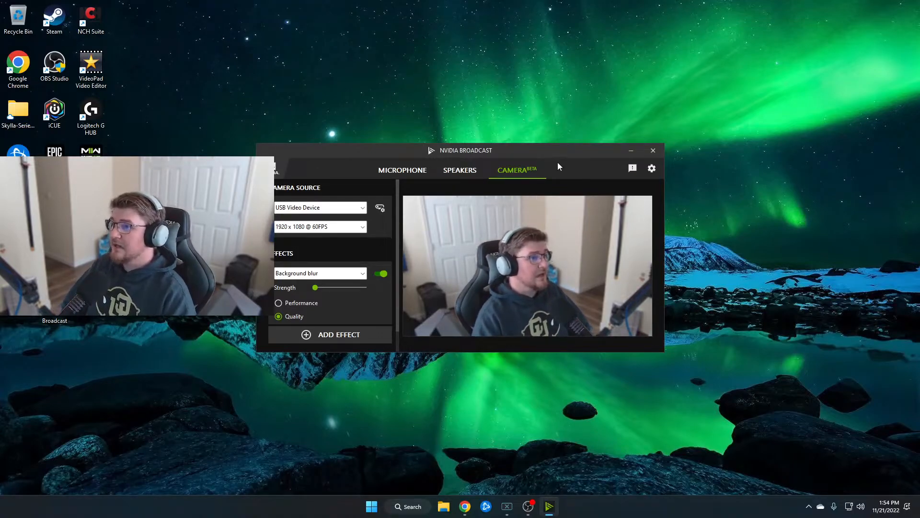
Move the window clear of the webcam overlay and try the Auto frame camera effect with its zoom at minimum.
drag(543, 151, 568, 151)
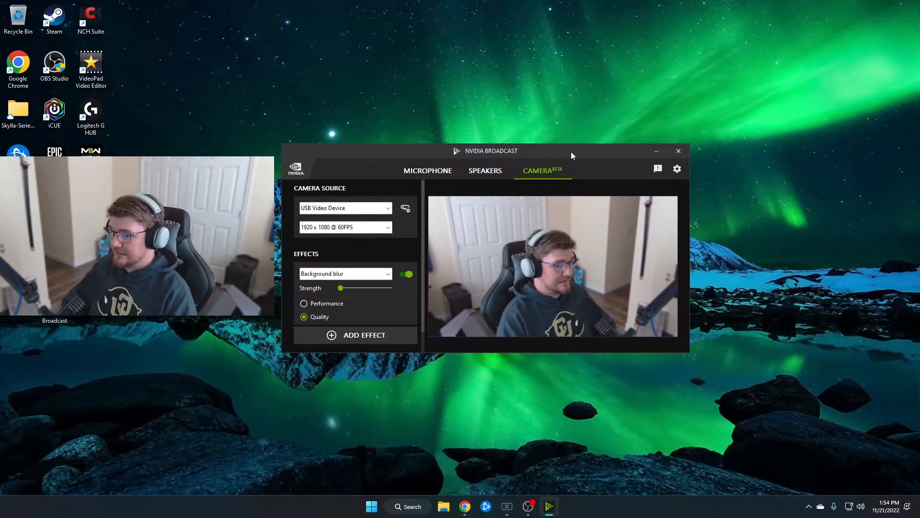
click(388, 274)
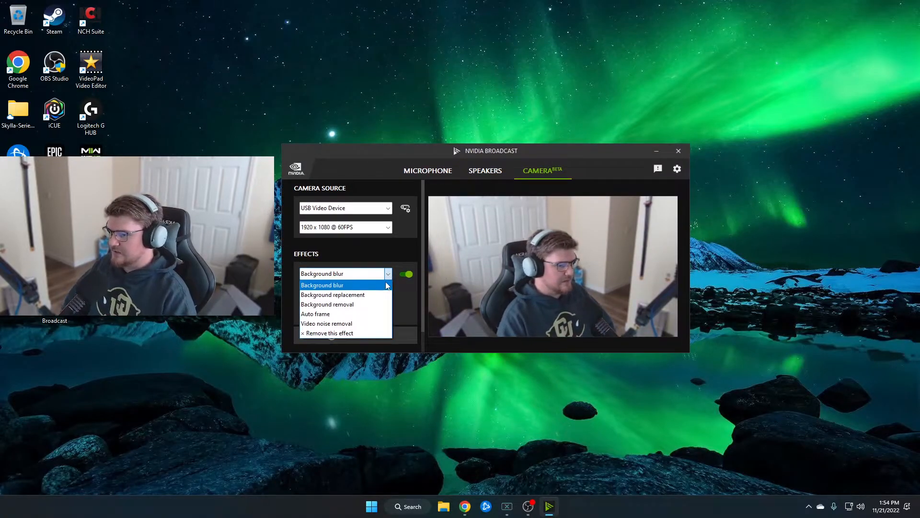
click(382, 314)
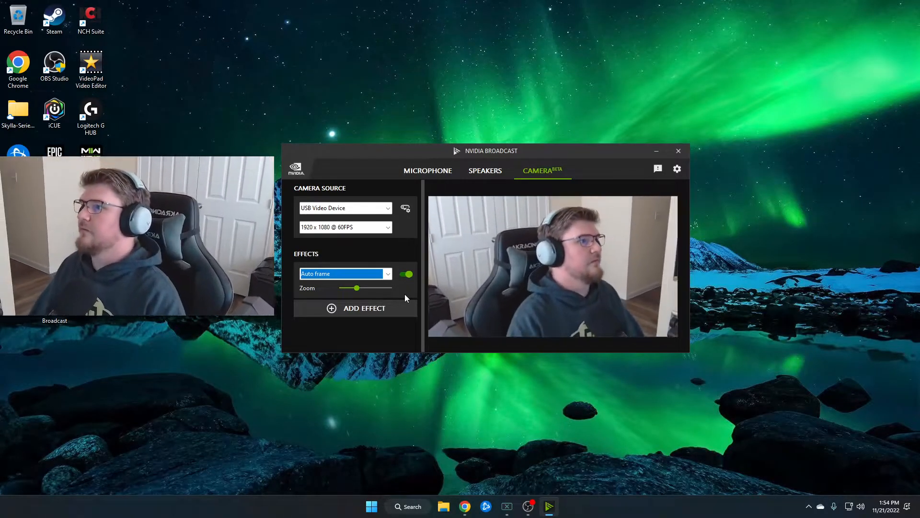
click(388, 274)
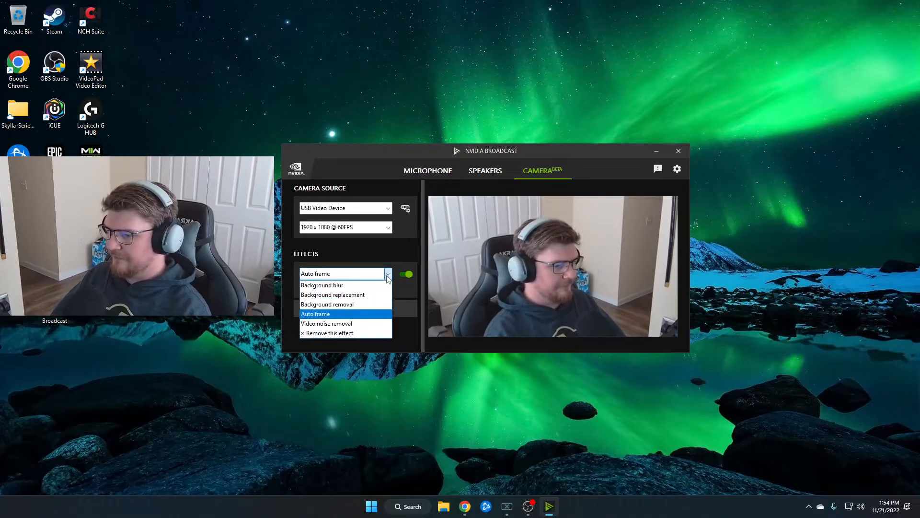
click(388, 277)
drag(356, 288, 323, 288)
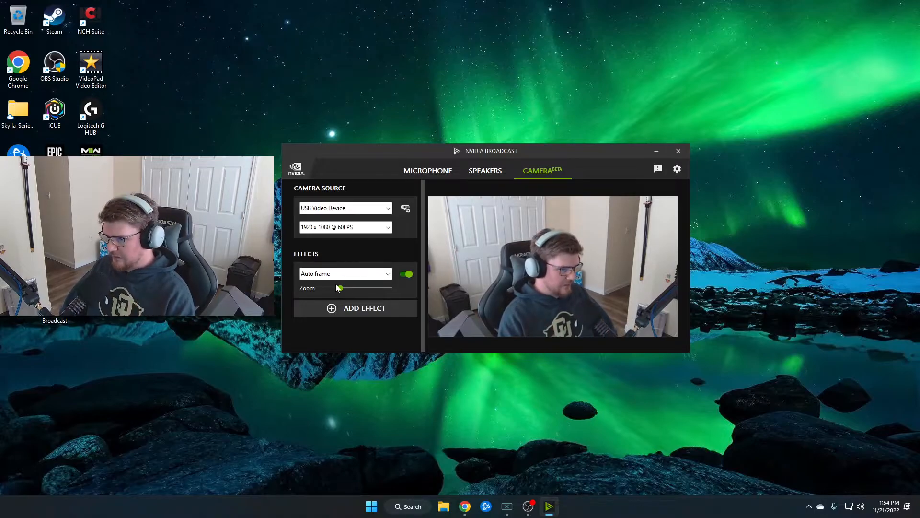
Try the Background removal effect and the Background replacement effect with sample-background.png on the camera.
click(389, 274)
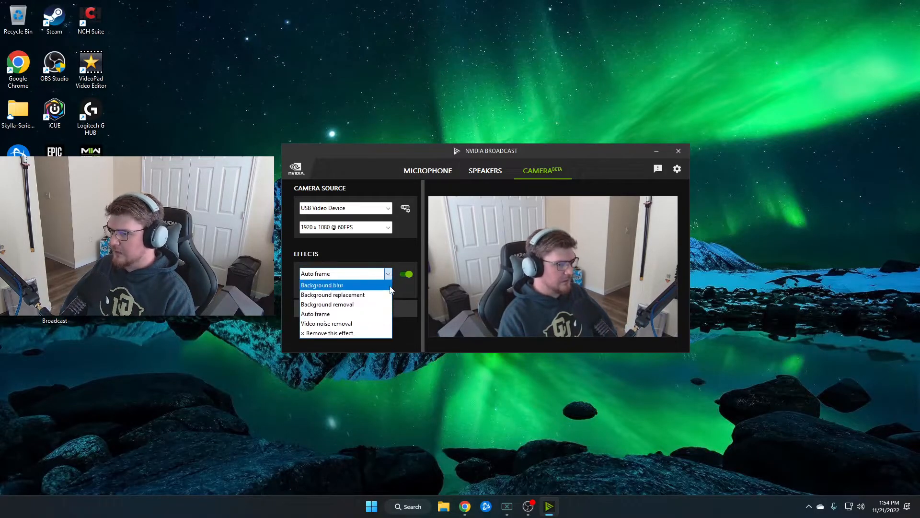
click(375, 305)
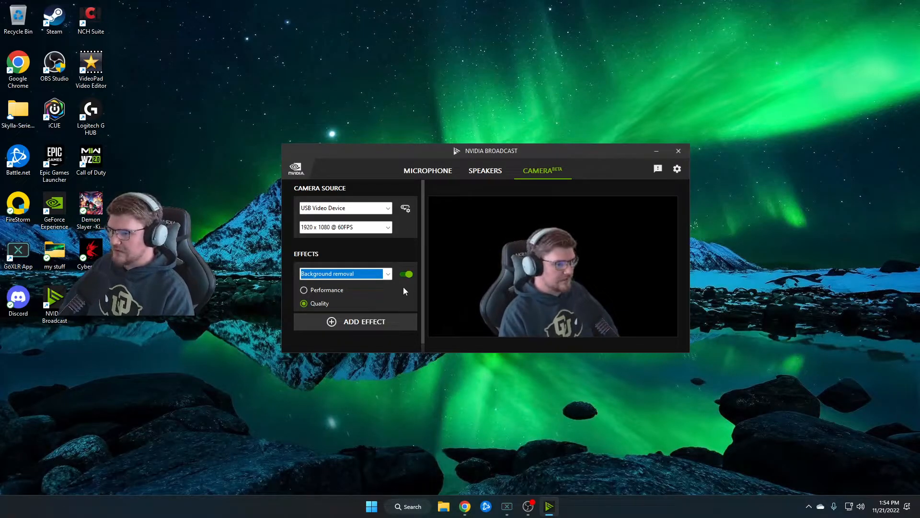
click(390, 276)
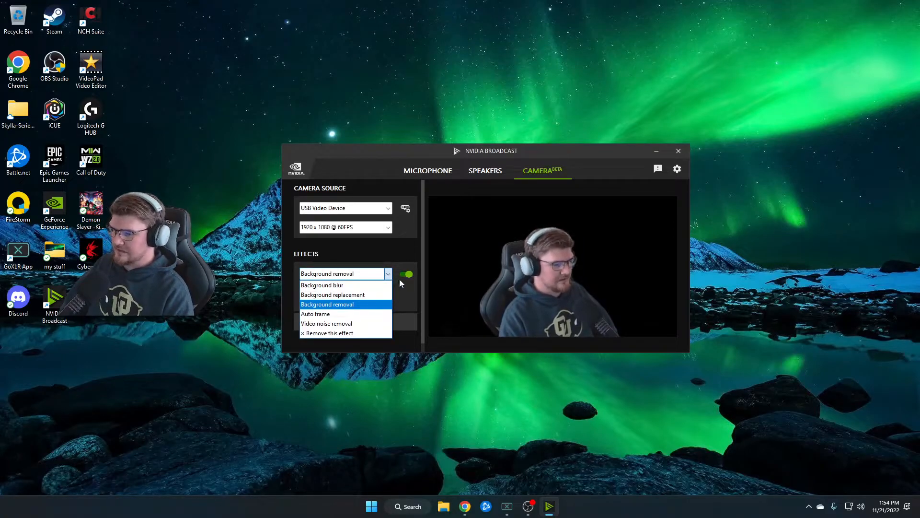
click(364, 294)
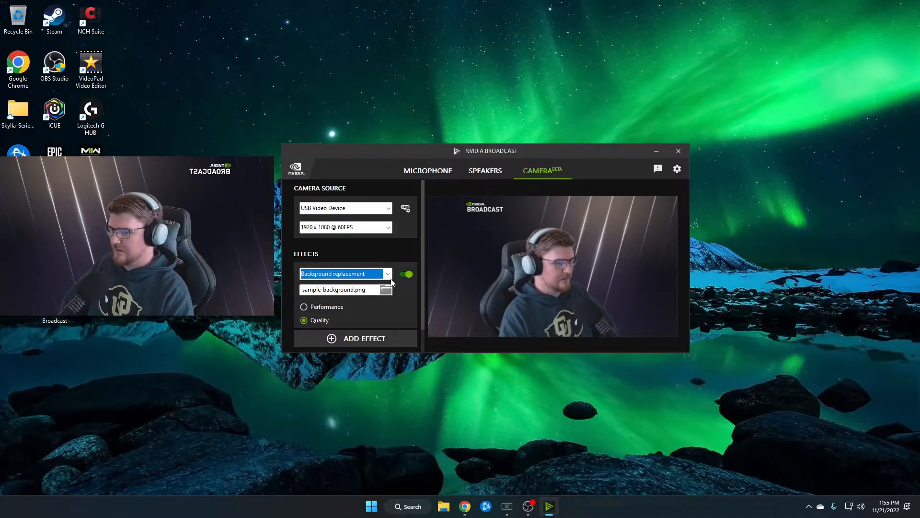
Set the camera effect to Background blur and close the NVIDIA Broadcast window.
click(388, 274)
click(335, 283)
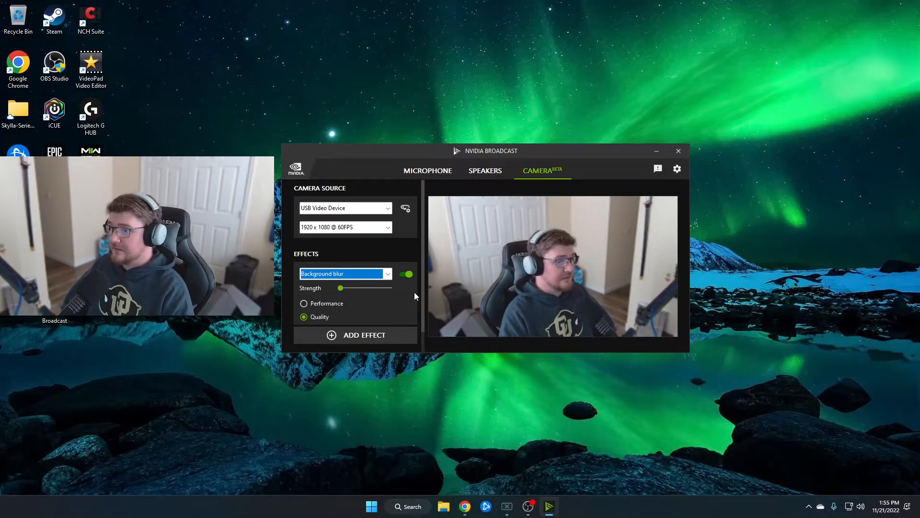
click(678, 151)
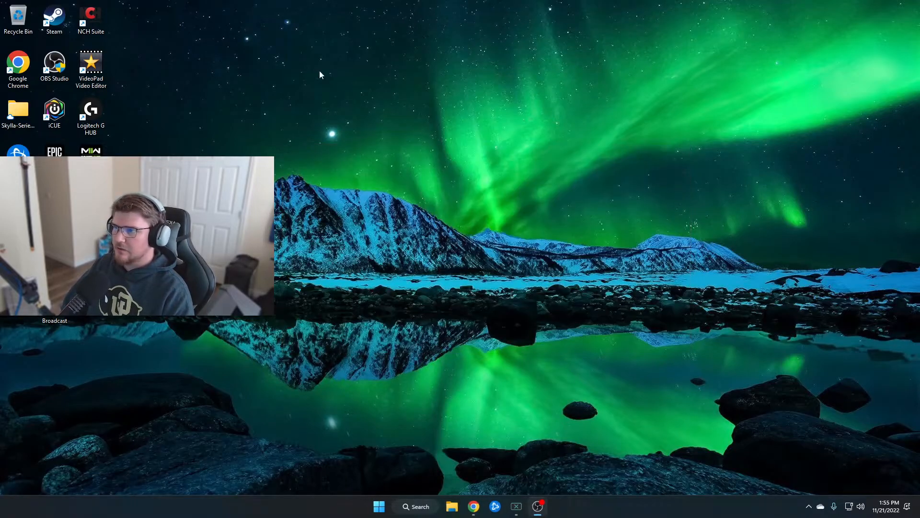
Switch to OBS Studio, place its Settings window beside the webcam overlay and show the Stream settings.
drag(919, 54, 432, 1)
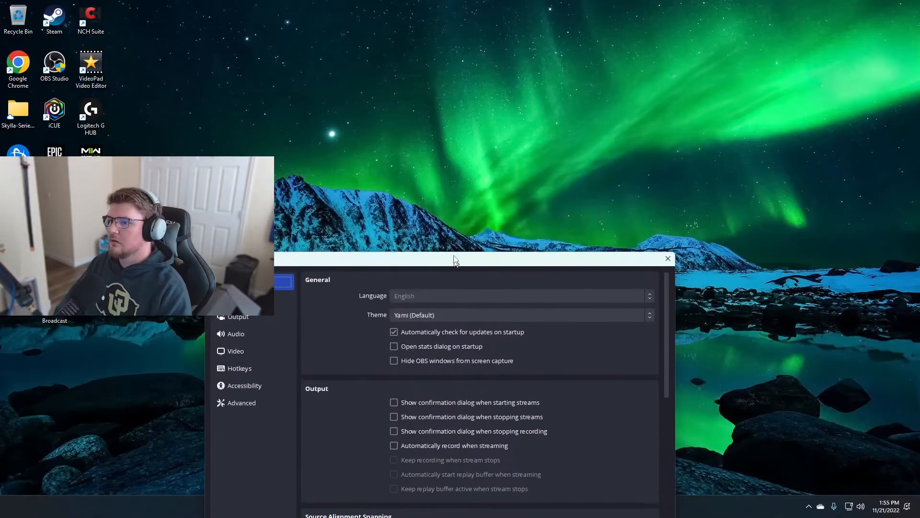
drag(455, 260, 584, 68)
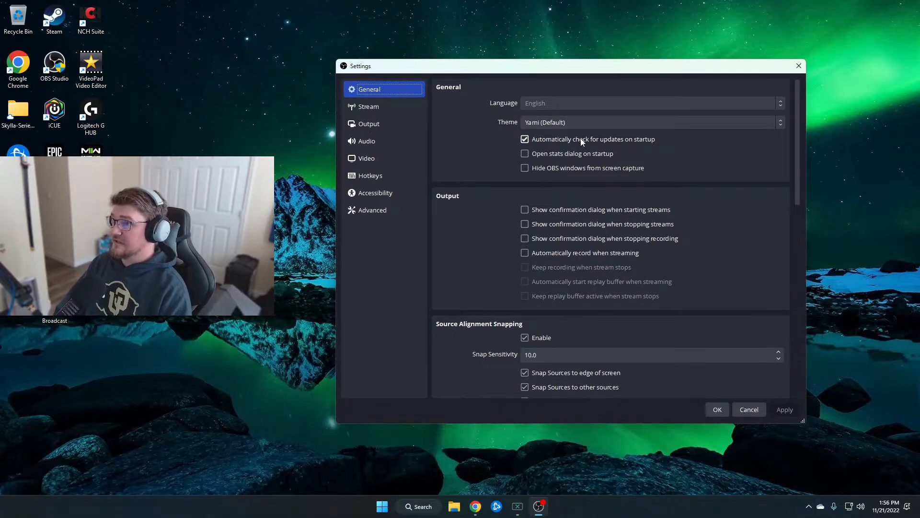
click(378, 107)
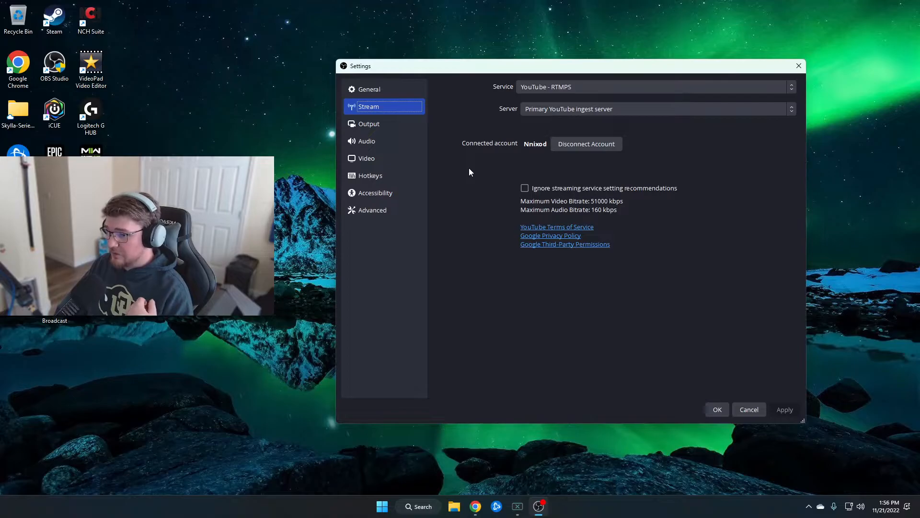
Set the streaming encoder's preset to P6: Slower (Better Quality) in the Output settings.
click(378, 126)
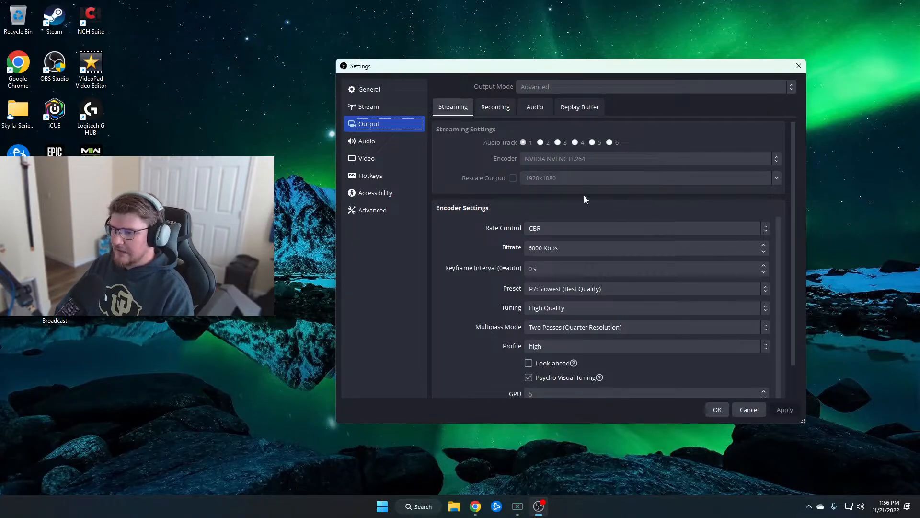
scroll(621, 197, down, 1)
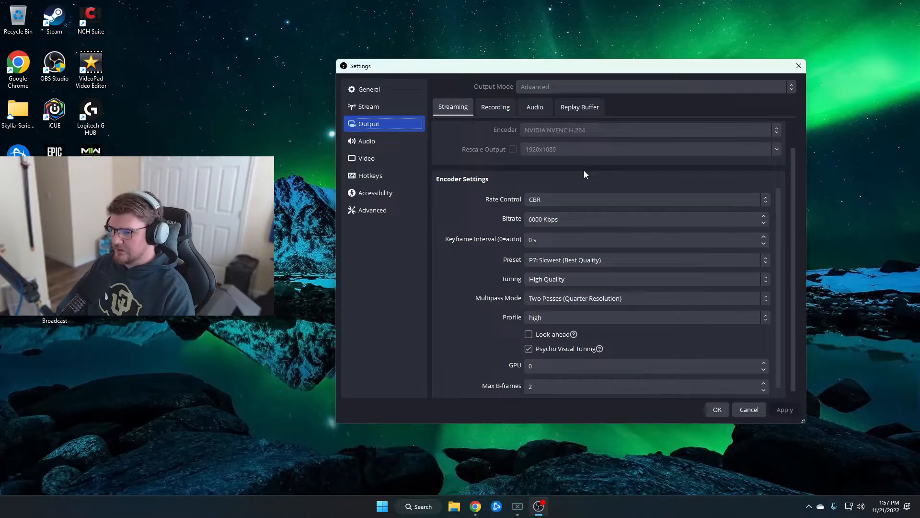
click(688, 262)
click(611, 320)
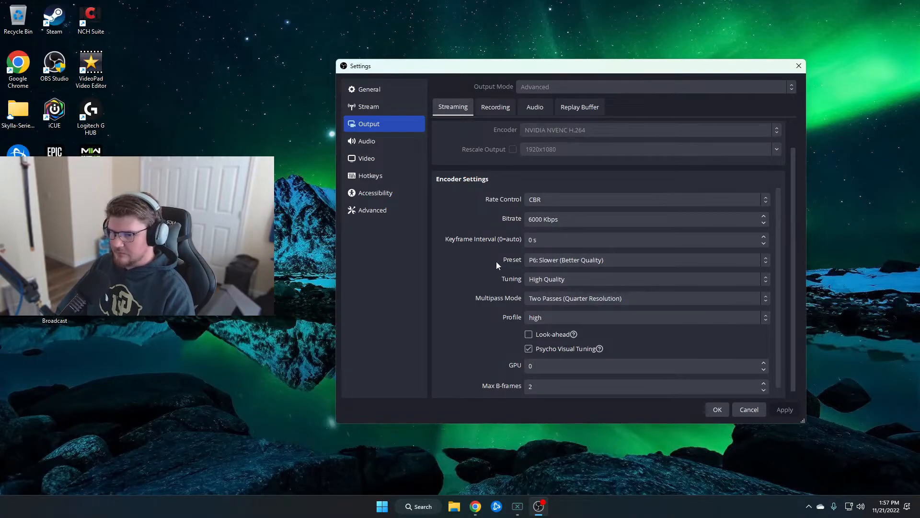
scroll(481, 260, down, 1)
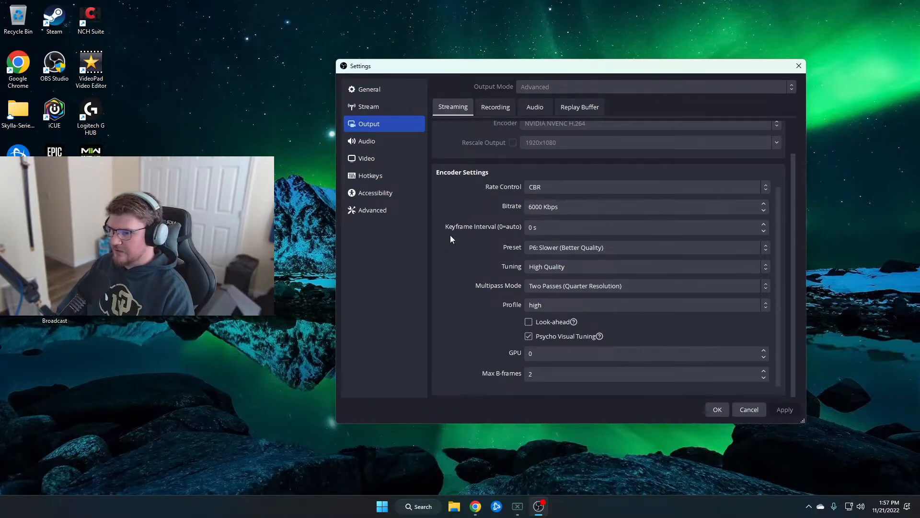
Review the Video resolution and frame rate settings and the global audio devices.
key(Up)
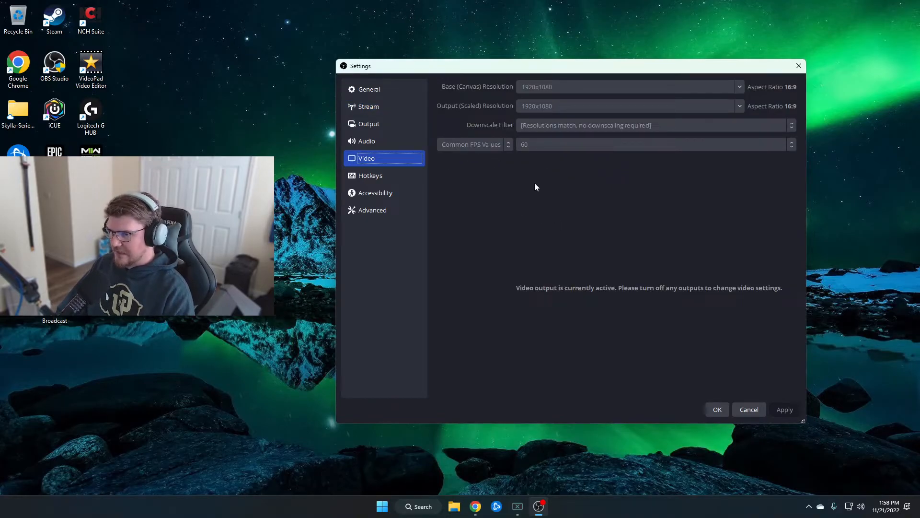
click(390, 138)
scroll(473, 161, down, 1)
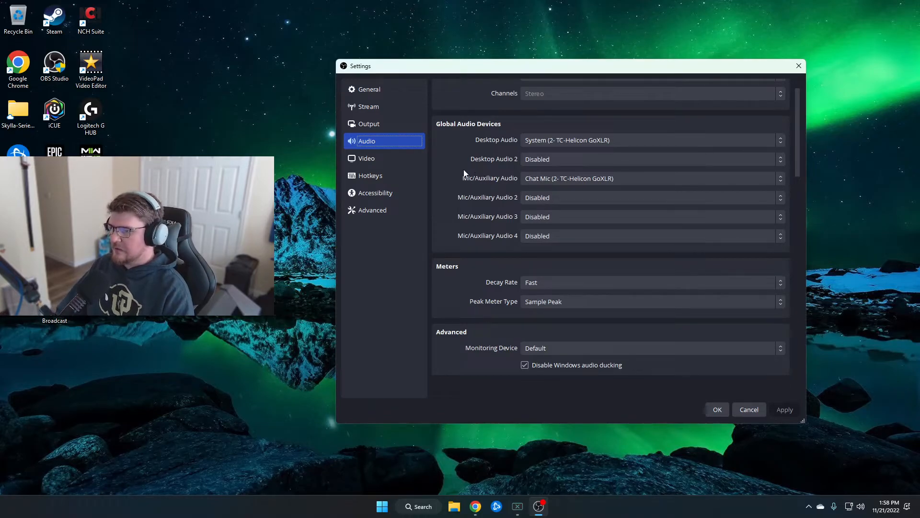
Examine the hotkeys assigned for switching between scenes and accept the settings.
click(401, 174)
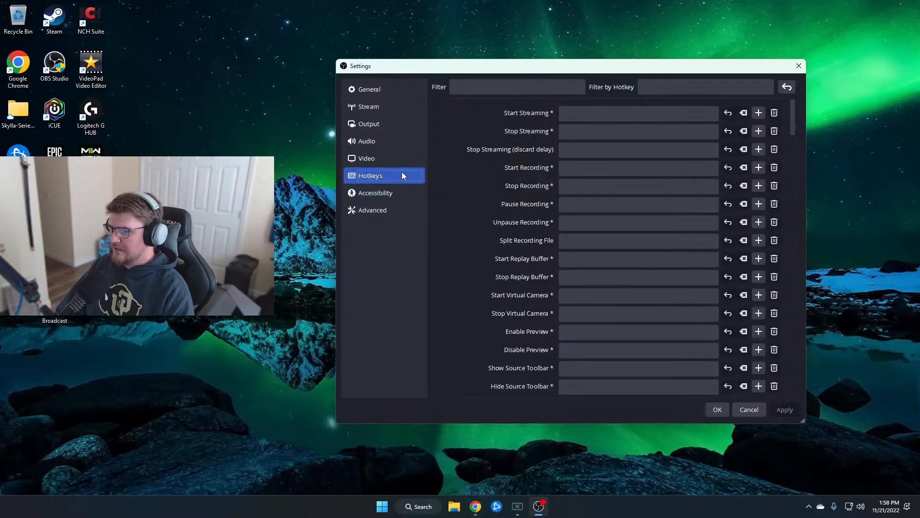
scroll(436, 161, down, 5)
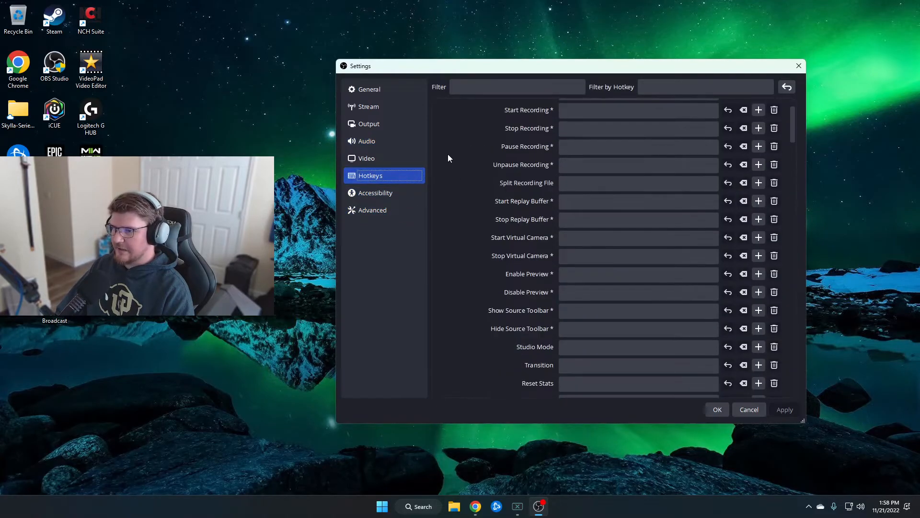
scroll(452, 154, down, 5)
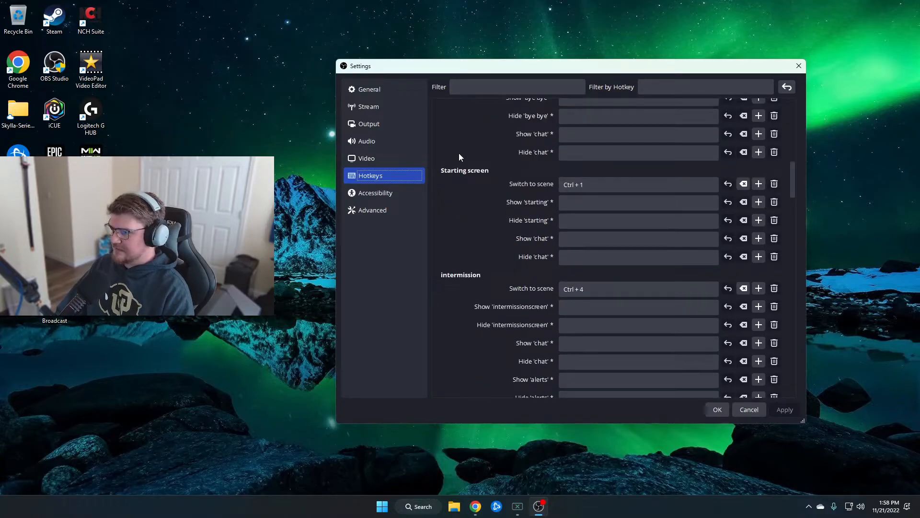
scroll(459, 153, down, 7)
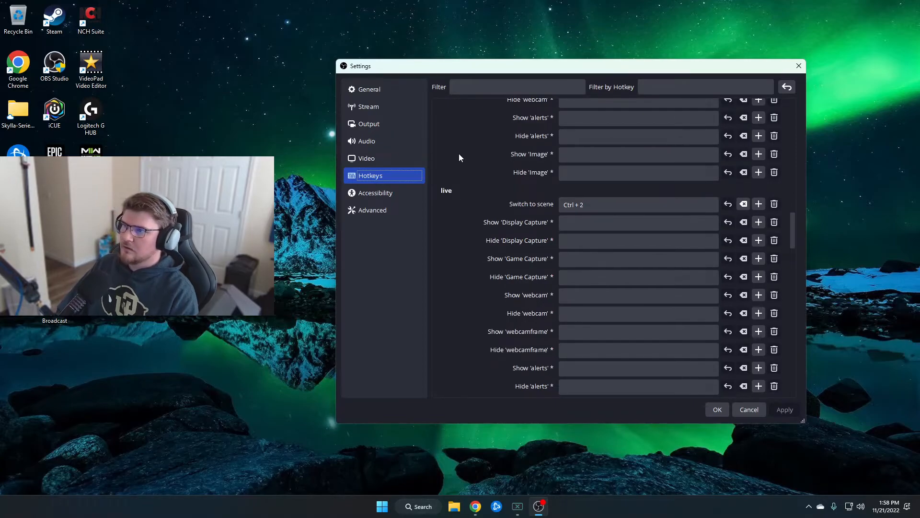
scroll(462, 159, down, 2)
scroll(483, 173, up, 15)
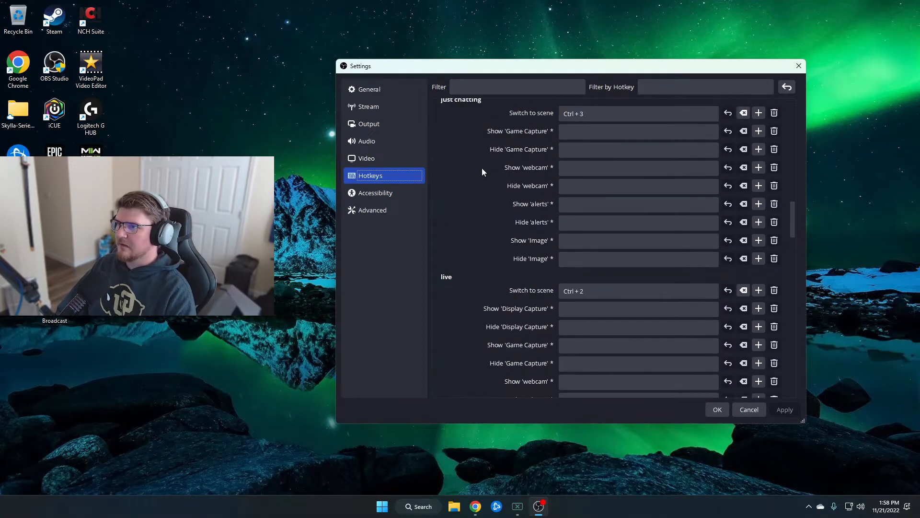
scroll(483, 171, up, 3)
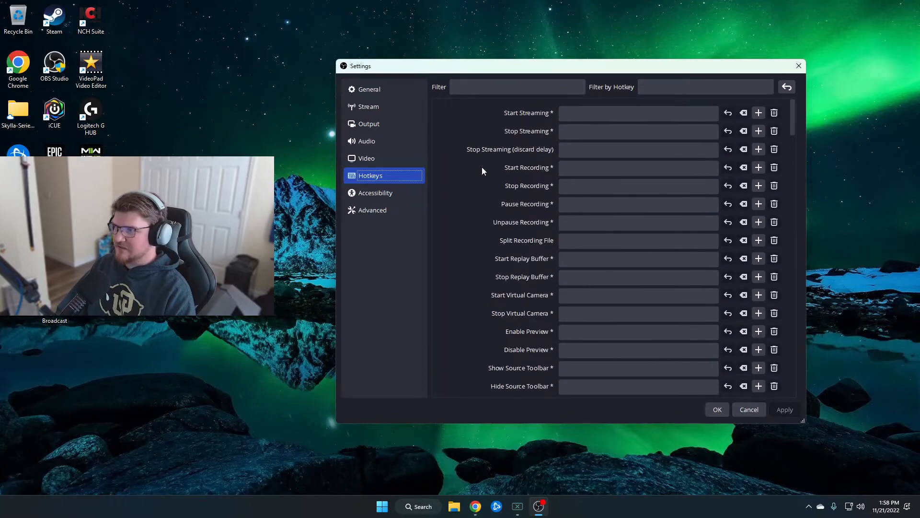
scroll(468, 187, down, 10)
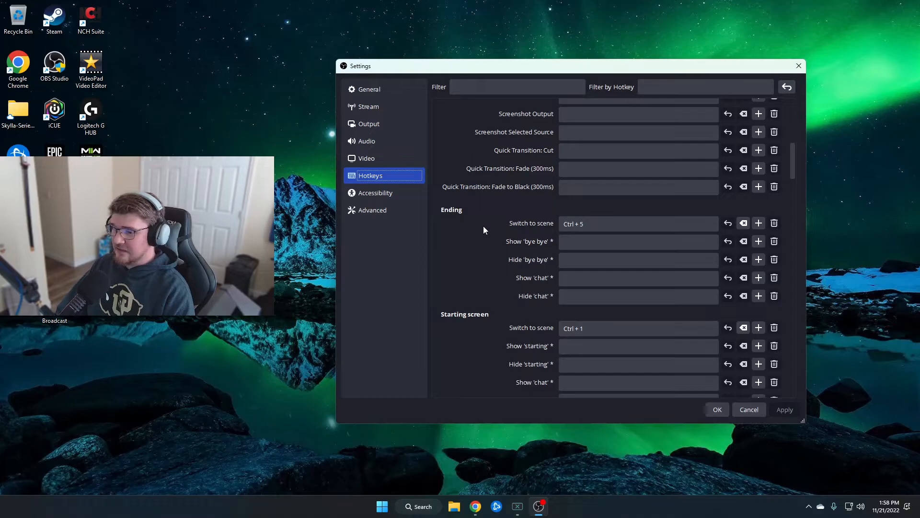
scroll(482, 228, down, 2)
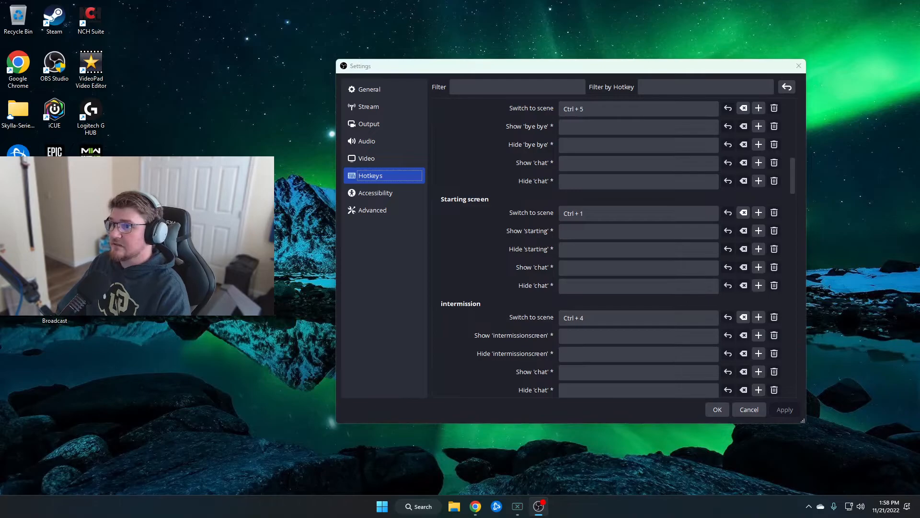
click(724, 414)
Maximize the main OBS Studio window on this screen and hide the Display Capture source in the live scene.
drag(822, 0, 416, 1)
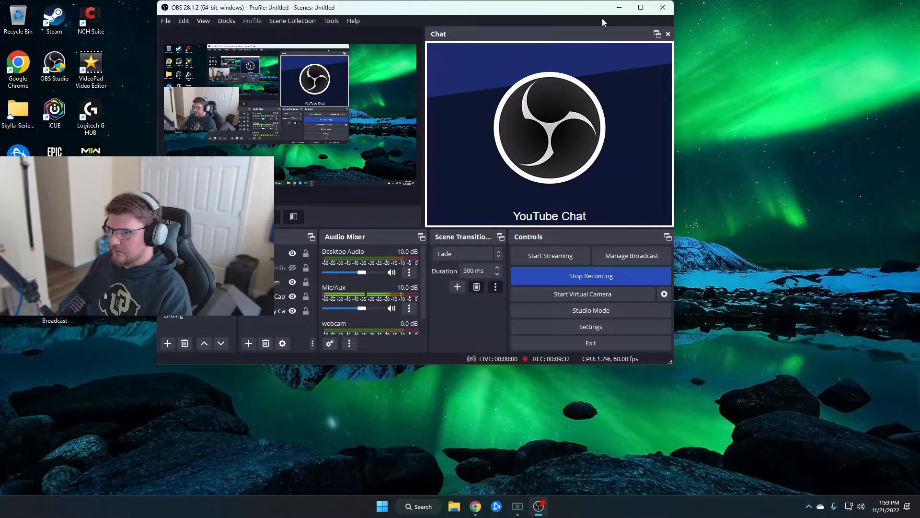
click(641, 6)
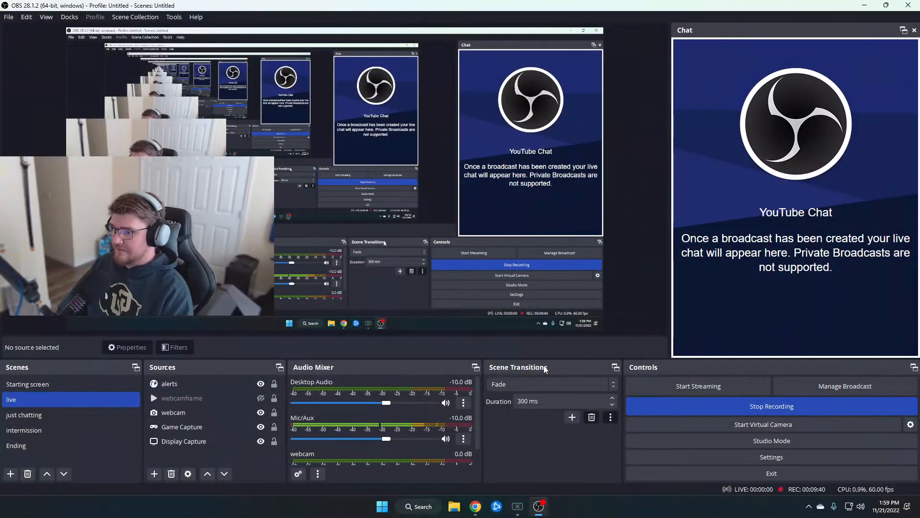
click(261, 441)
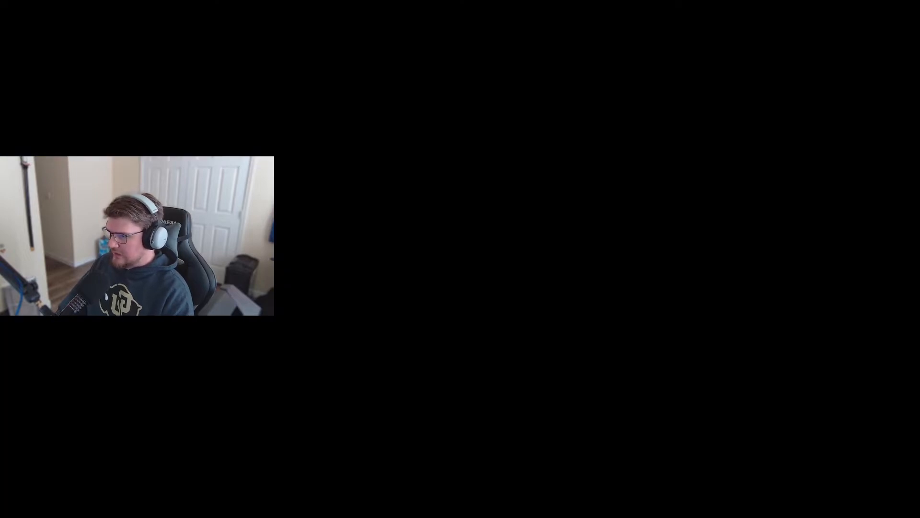